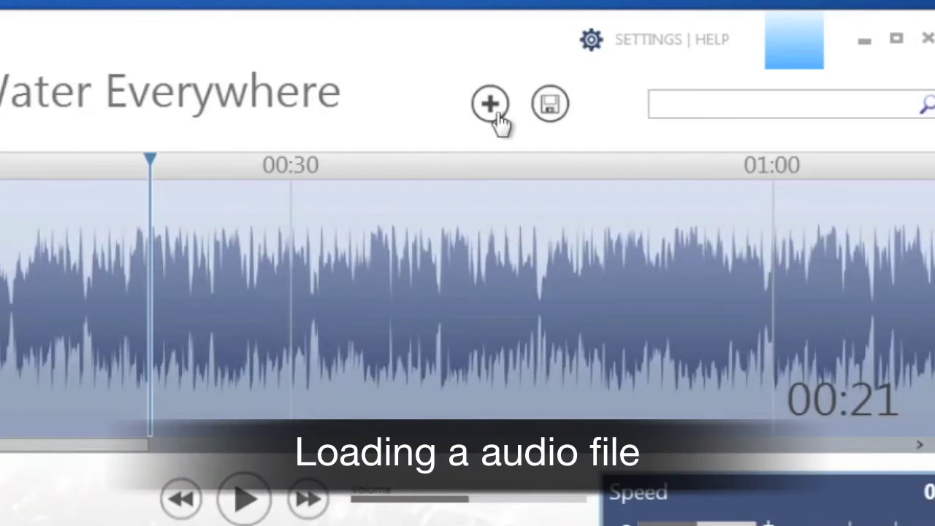
Add '16 Little Wing' from the Jimi Hendrix album folder to the playlist.
{"action": "left_click", "coordinate": [497, 115]}
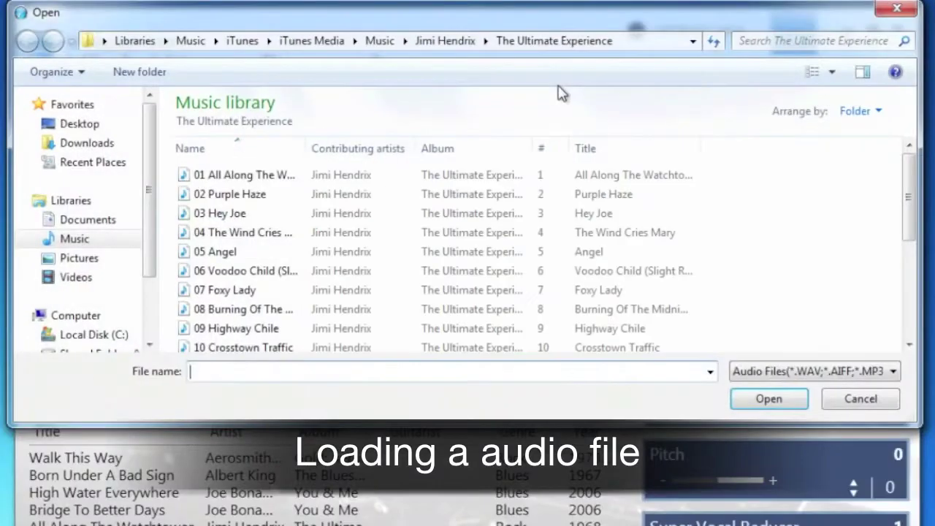
{"action": "scroll", "coordinate": [271, 230], "scroll_direction": "down", "scroll_amount": 3}
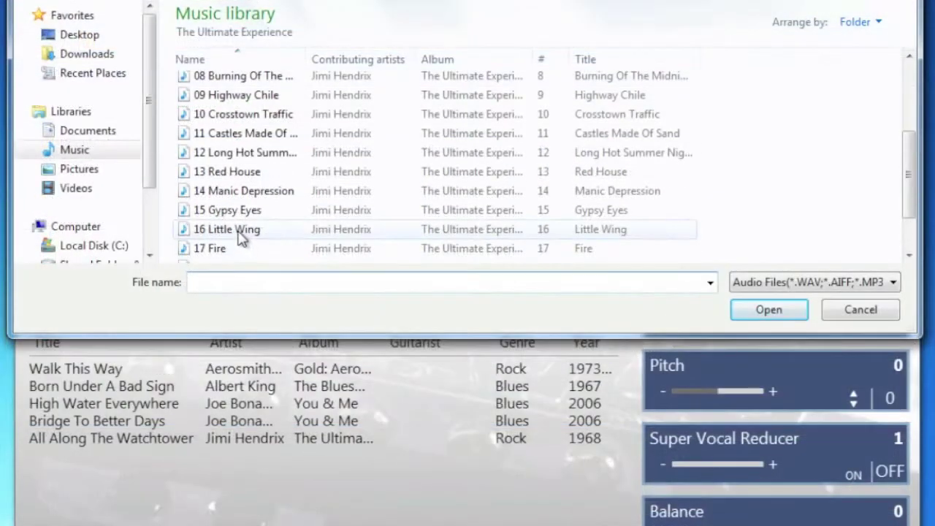
{"action": "left_click", "coordinate": [238, 231]}
{"action": "double_click", "coordinate": [239, 231]}
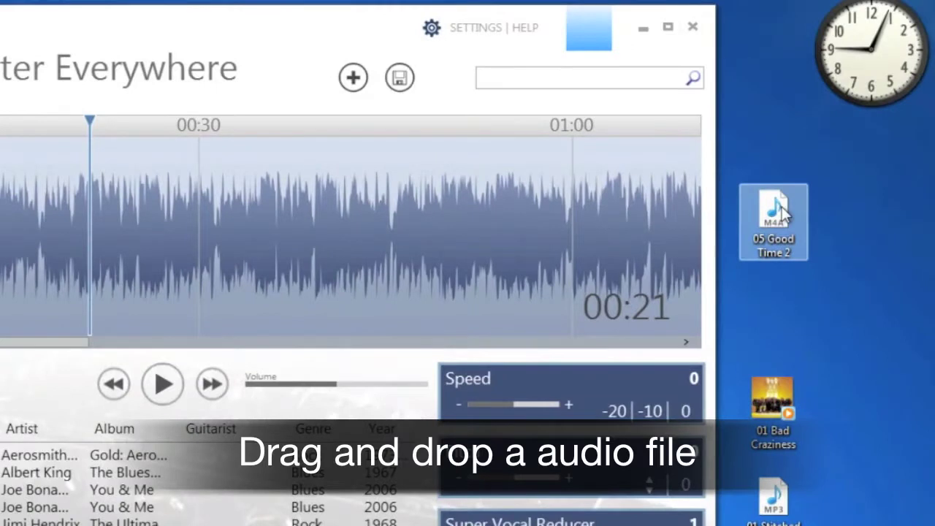
Drag the desktop files Good Time, Bad Craziness and Stitched Up onto the waveform to queue them.
{"action": "left_click_drag", "start_coordinate": [782, 212], "coordinate": [451, 263]}
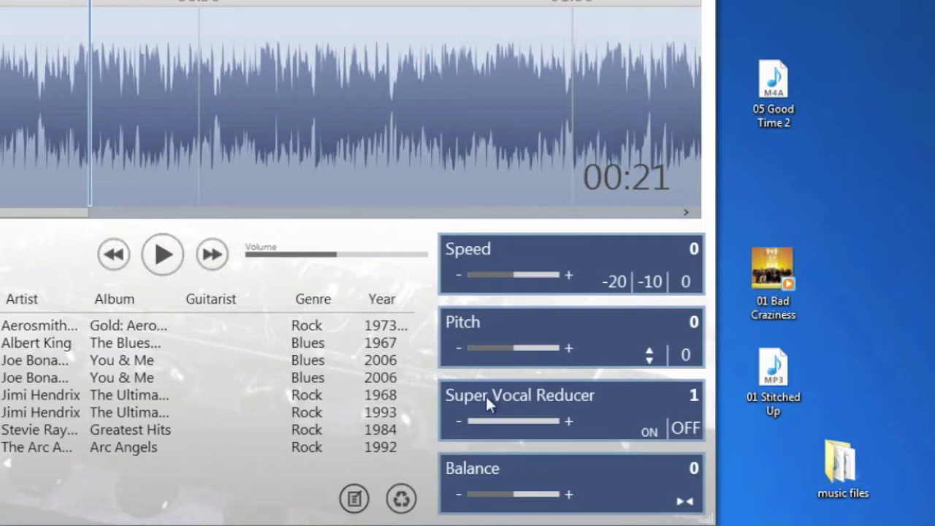
{"action": "mouse_move", "coordinate": [783, 283]}
{"action": "left_mouse_down"}
{"action": "mouse_move", "coordinate": [349, 110]}
{"action": "mouse_move", "coordinate": [374, 132]}
{"action": "left_mouse_up"}
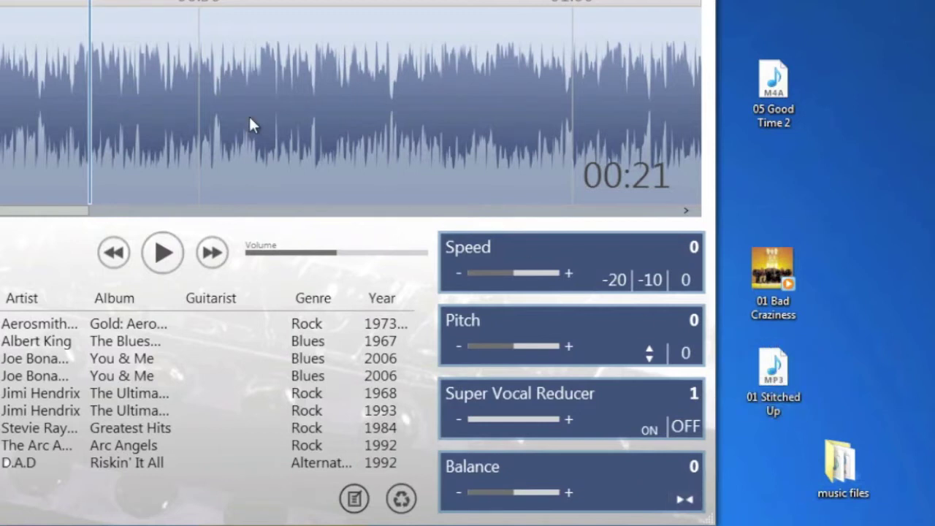
{"action": "left_click_drag", "start_coordinate": [249, 118], "coordinate": [249, 118]}
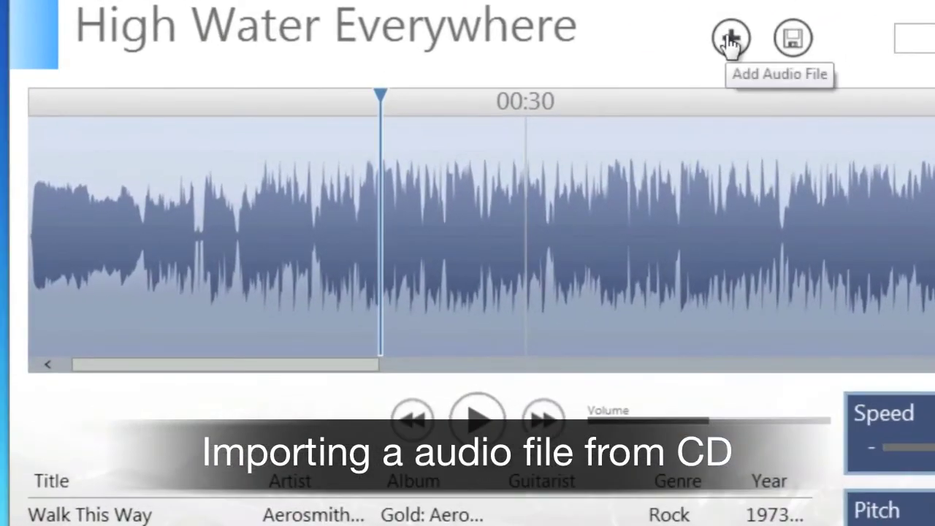
Import Track07 from the audio CD in the DVD RW drive into the playlist.
{"action": "left_click", "coordinate": [562, 81]}
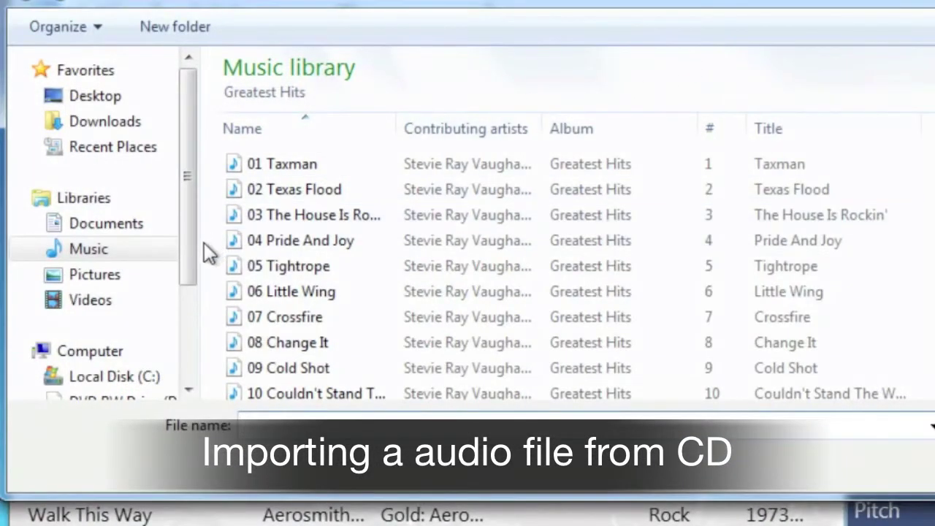
{"action": "left_click_drag", "start_coordinate": [193, 256], "coordinate": [183, 322]}
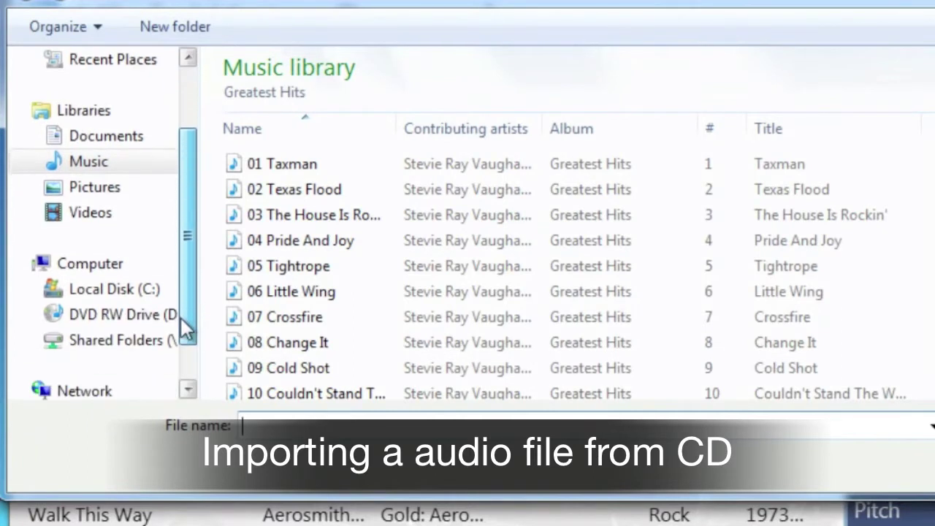
{"action": "left_click", "coordinate": [101, 332]}
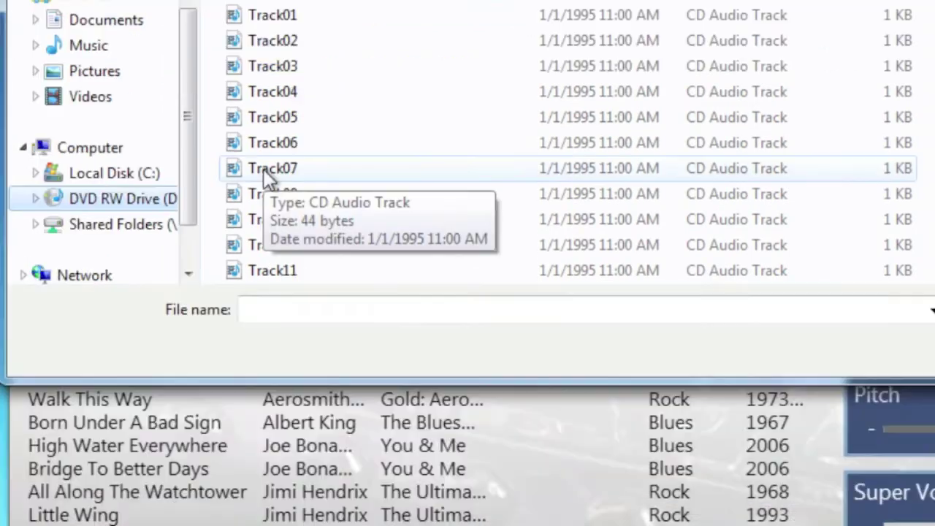
{"action": "left_click", "coordinate": [263, 169]}
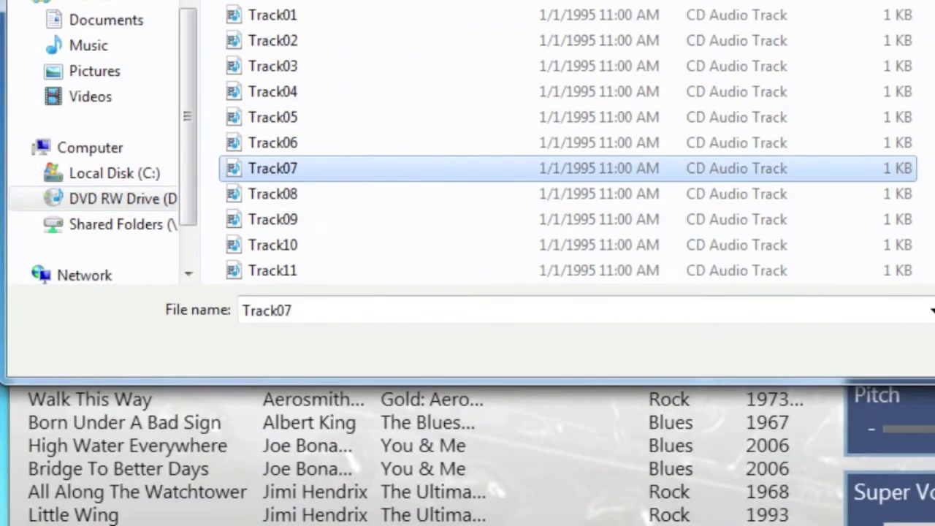
{"action": "key", "text": "Return"}
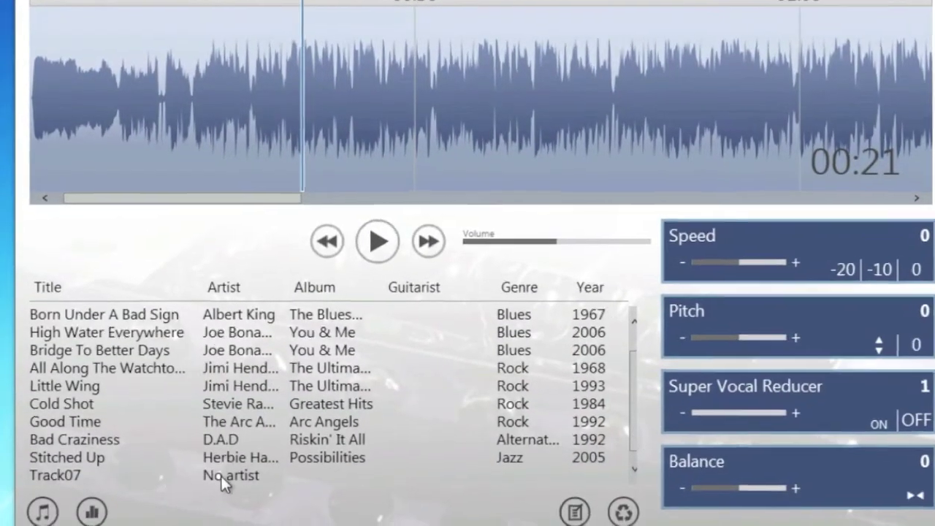
Load a playlist song into the player and let its full waveform finish loading.
{"action": "left_click", "coordinate": [218, 482]}
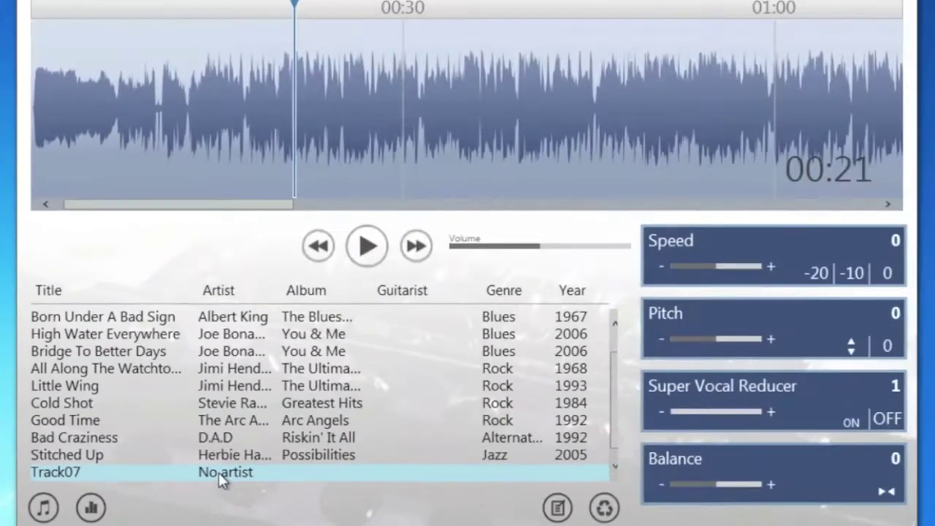
{"action": "double_click", "coordinate": [339, 440]}
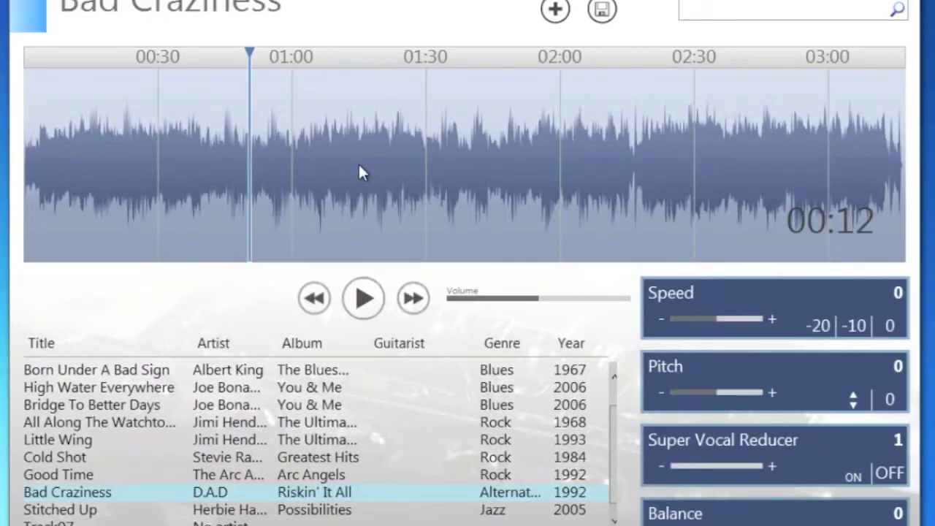
Loop a region near 01:30, shift it slightly later, play and pause at 01:22, then clear it.
{"action": "mouse_move", "coordinate": [359, 167]}
{"action": "left_mouse_down"}
{"action": "mouse_move", "coordinate": [495, 168]}
{"action": "mouse_move", "coordinate": [469, 171]}
{"action": "left_mouse_up"}
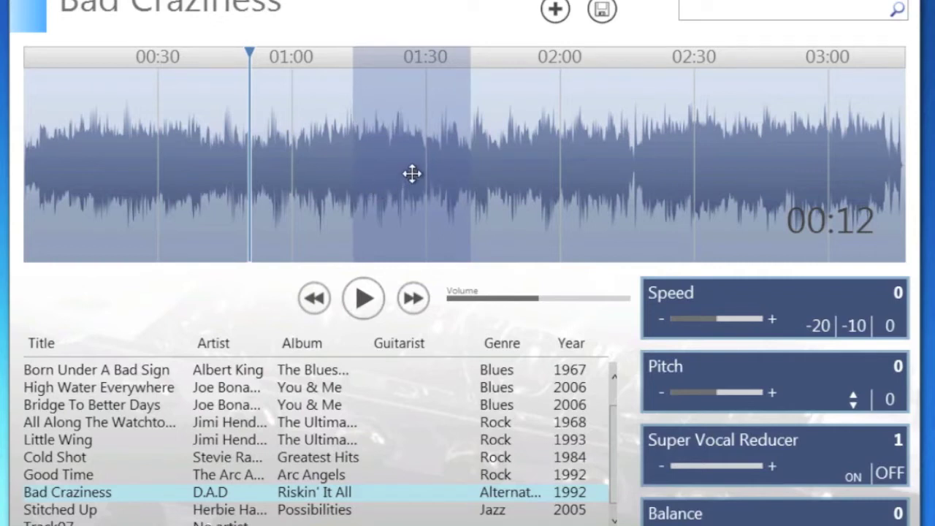
{"action": "mouse_move", "coordinate": [412, 173]}
{"action": "left_mouse_down"}
{"action": "mouse_move", "coordinate": [457, 176]}
{"action": "mouse_move", "coordinate": [419, 175]}
{"action": "left_mouse_up"}
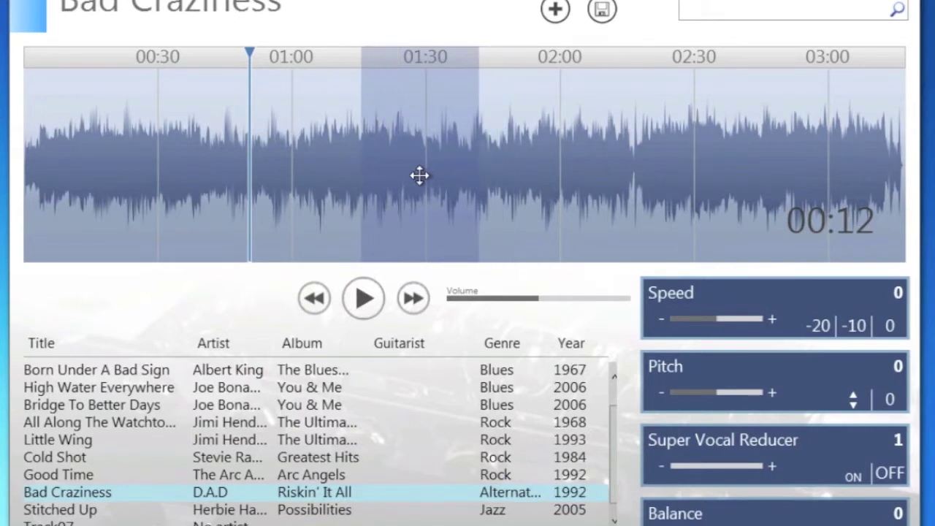
{"action": "left_click", "coordinate": [368, 302]}
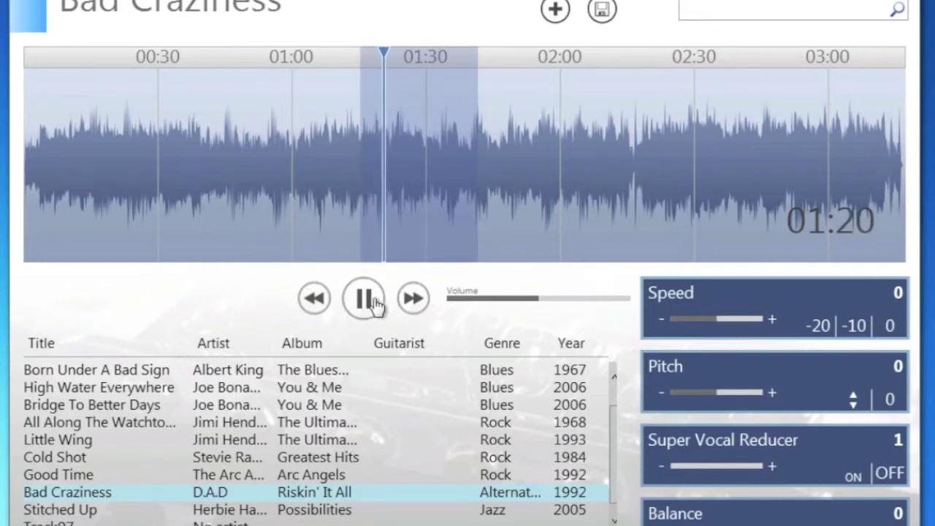
{"action": "left_click", "coordinate": [374, 304]}
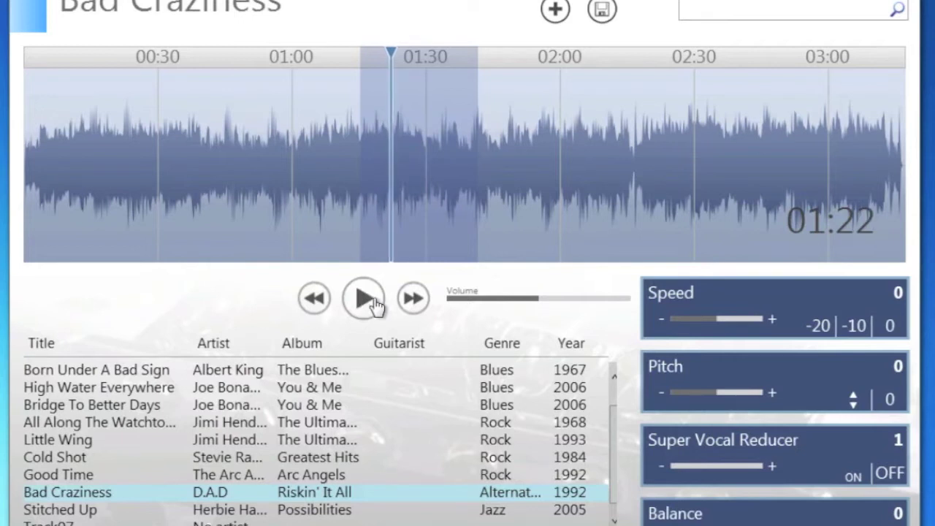
{"action": "left_click", "coordinate": [494, 213]}
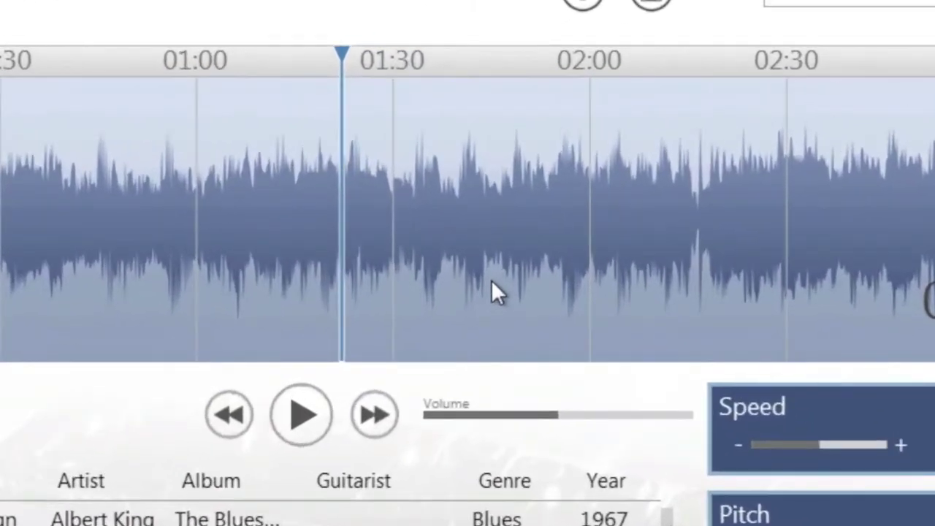
Mark a loop from about 01:27 to 01:57, then remove it with Delete Loop.
{"action": "left_click_drag", "start_coordinate": [338, 247], "coordinate": [527, 248]}
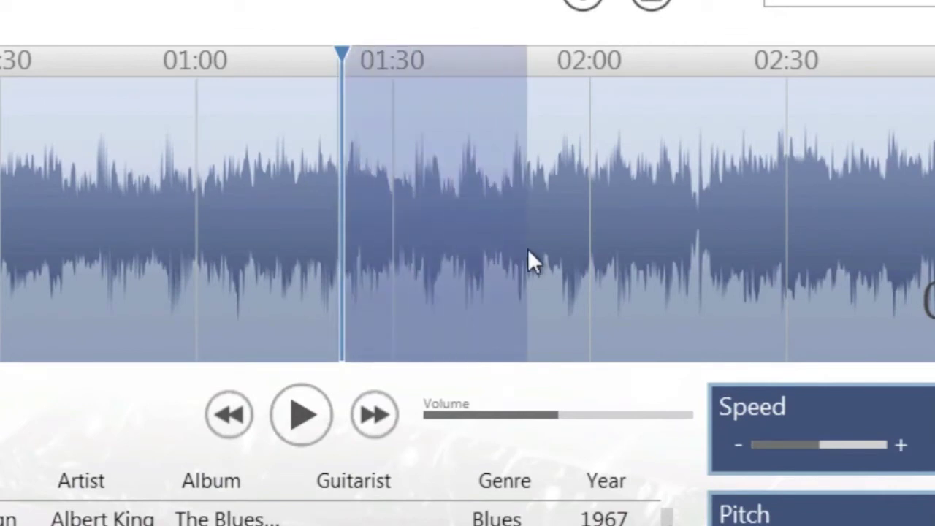
{"action": "right_click", "coordinate": [553, 239]}
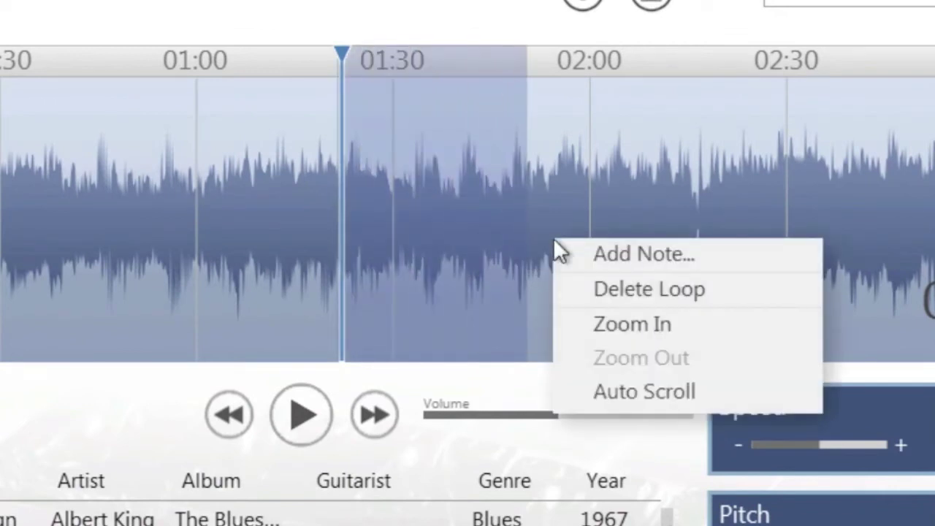
{"action": "left_click", "coordinate": [577, 282]}
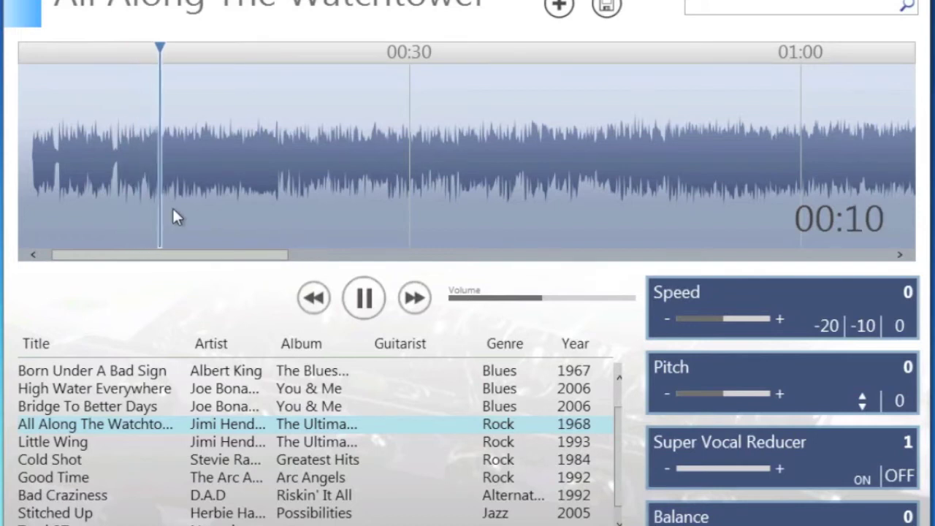
Loop roughly 00:10–00:18 and slow the playback speed to about -24.
{"action": "left_click_drag", "start_coordinate": [146, 206], "coordinate": [255, 207]}
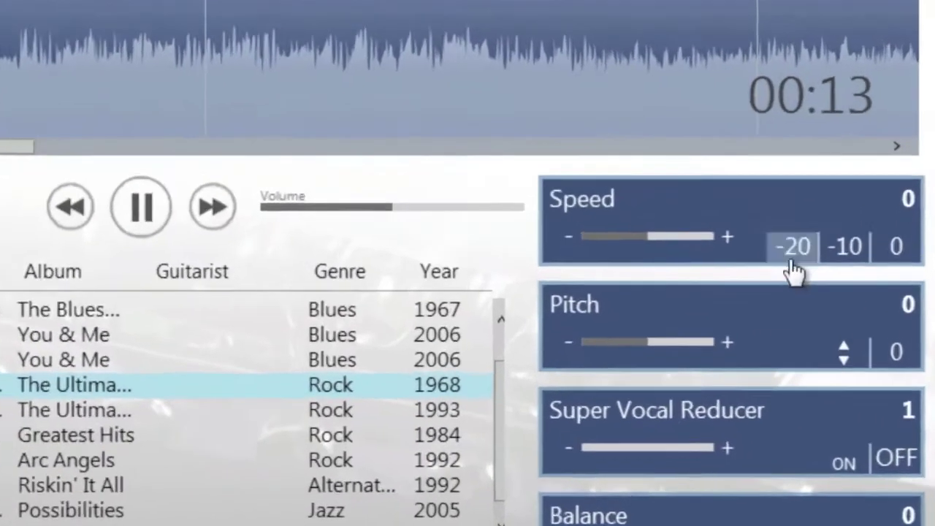
{"action": "left_click", "coordinate": [828, 328]}
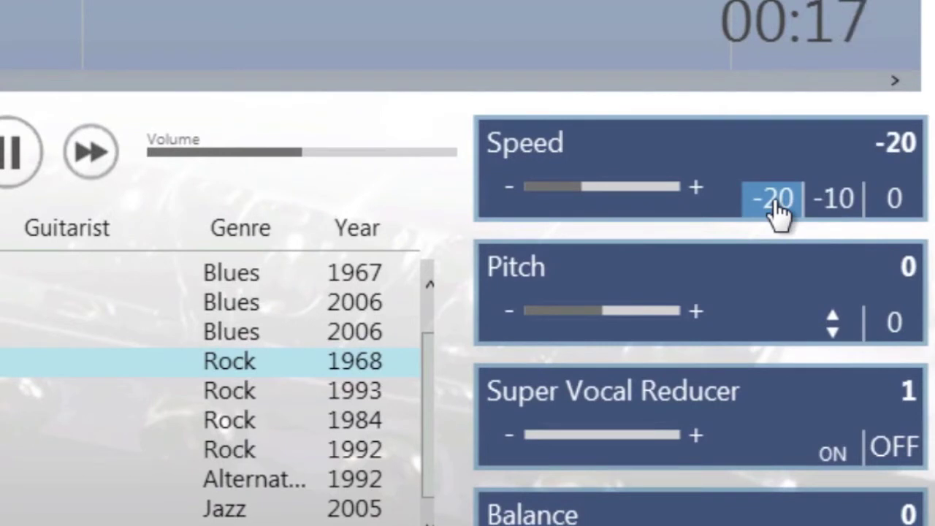
{"action": "left_click", "coordinate": [774, 208]}
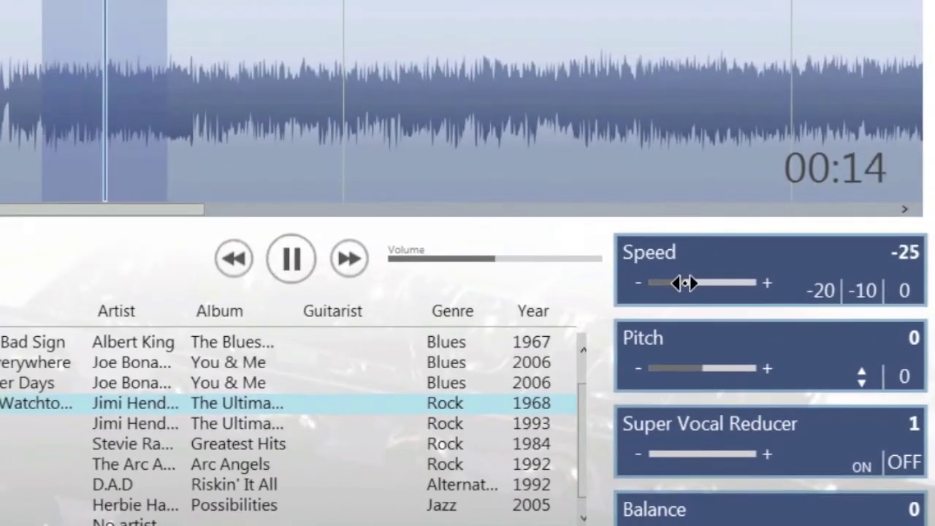
{"action": "left_click_drag", "start_coordinate": [672, 283], "coordinate": [684, 283]}
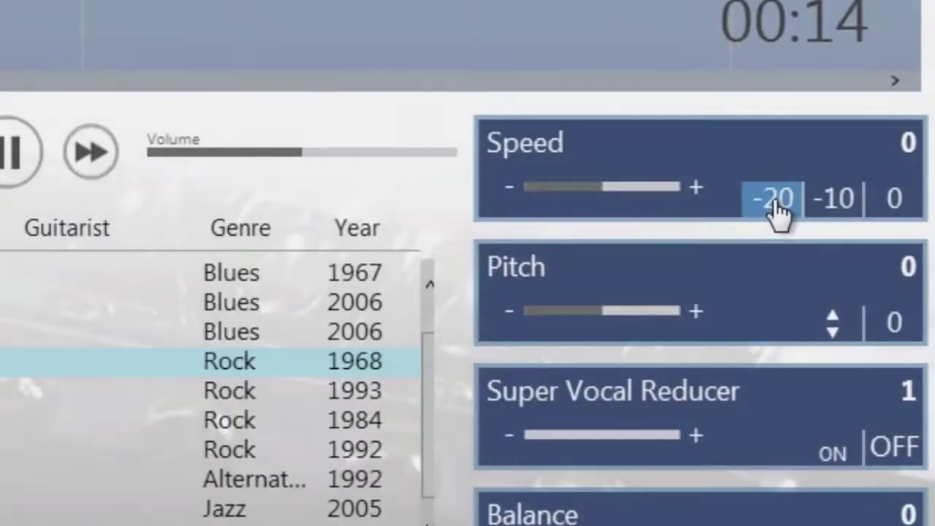
{"action": "left_click", "coordinate": [777, 208]}
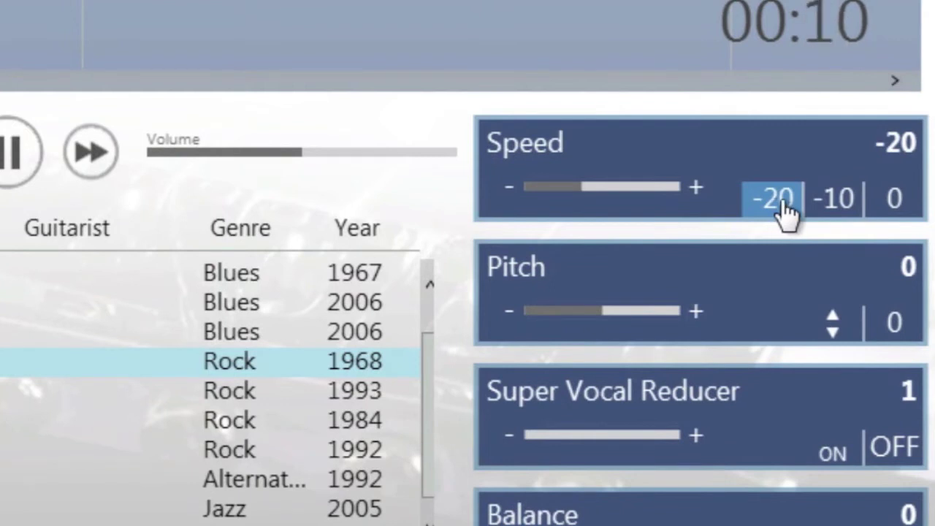
{"action": "left_click", "coordinate": [776, 208]}
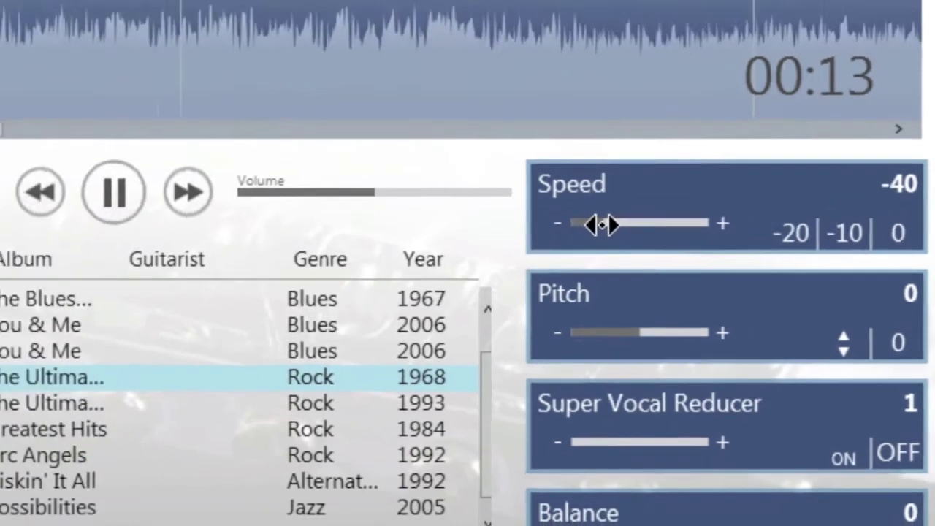
{"action": "left_click_drag", "start_coordinate": [600, 224], "coordinate": [618, 225]}
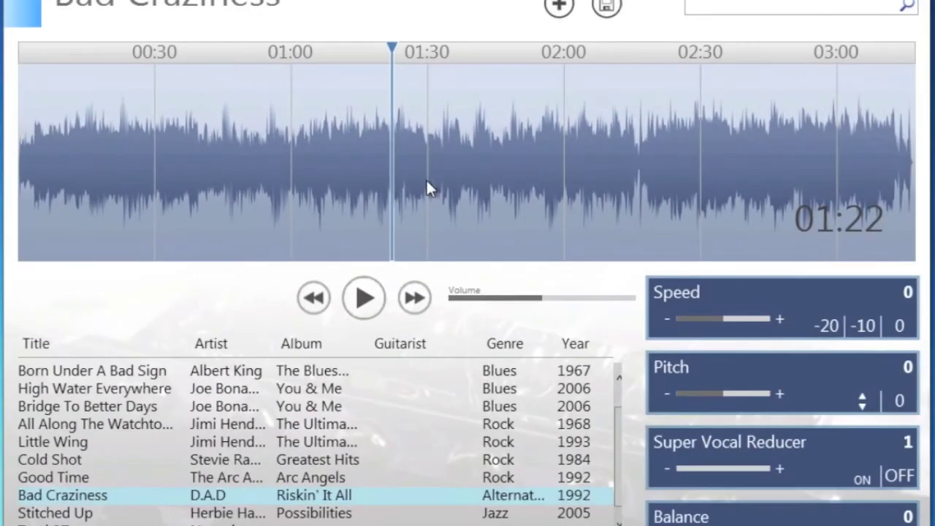
Zoom into the waveform and scroll it to the 01:00–01:35 stretch.
{"action": "scroll", "coordinate": [427, 188], "scroll_direction": "up", "scroll_amount": 3}
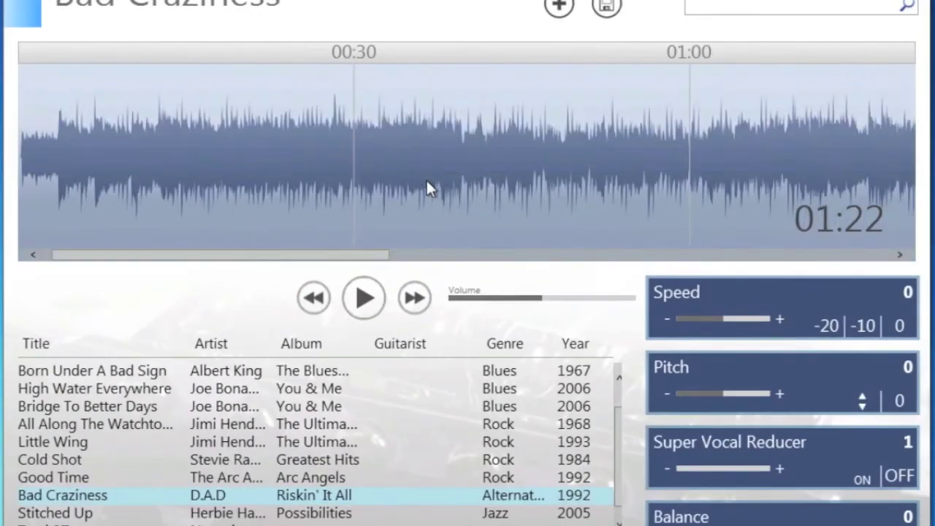
{"action": "scroll", "coordinate": [421, 192], "scroll_direction": "up", "scroll_amount": 1}
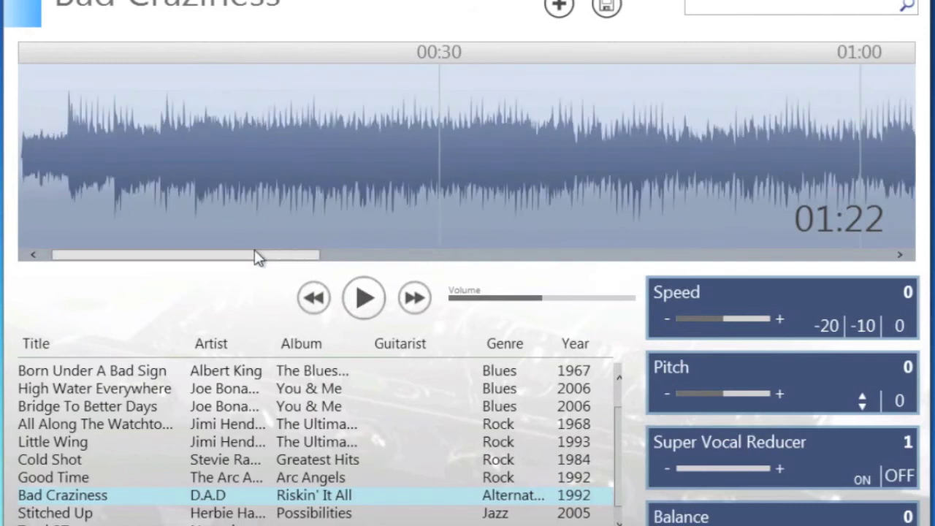
{"action": "left_click_drag", "start_coordinate": [224, 254], "coordinate": [440, 231]}
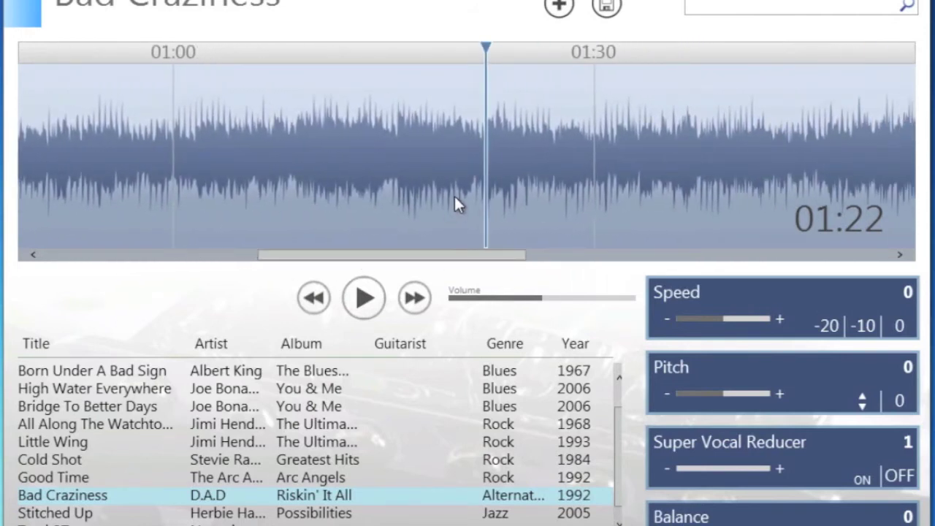
Zoom the waveform in two more levels using the Zoom In option.
{"action": "right_click", "coordinate": [427, 201]}
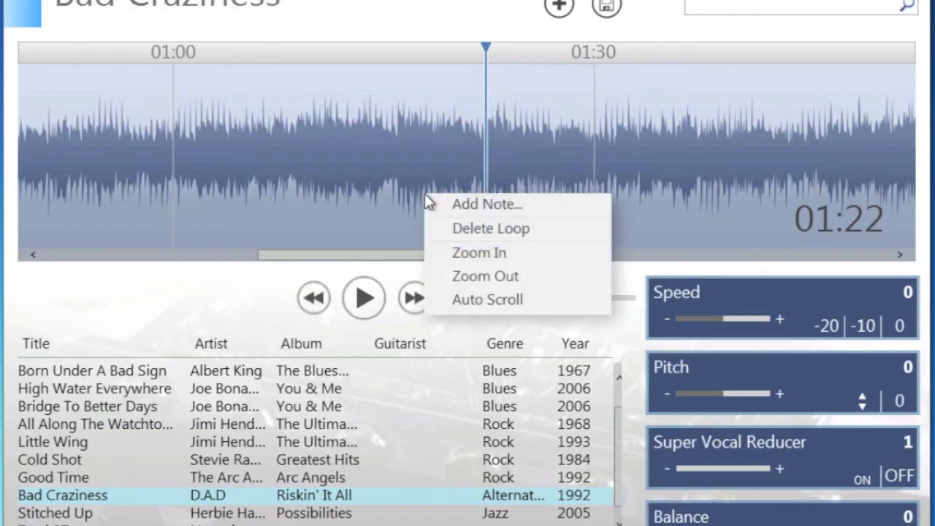
{"action": "left_click", "coordinate": [445, 252]}
{"action": "right_click", "coordinate": [462, 175]}
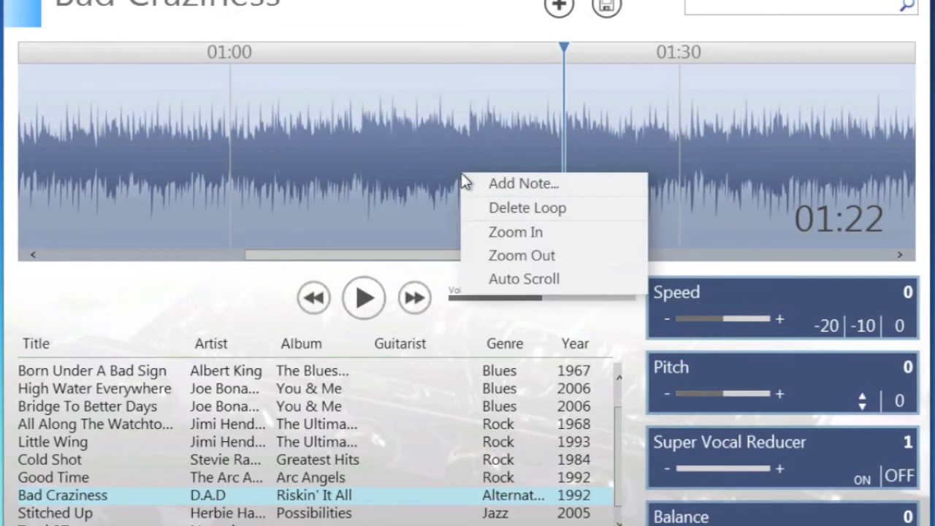
{"action": "left_click", "coordinate": [477, 232]}
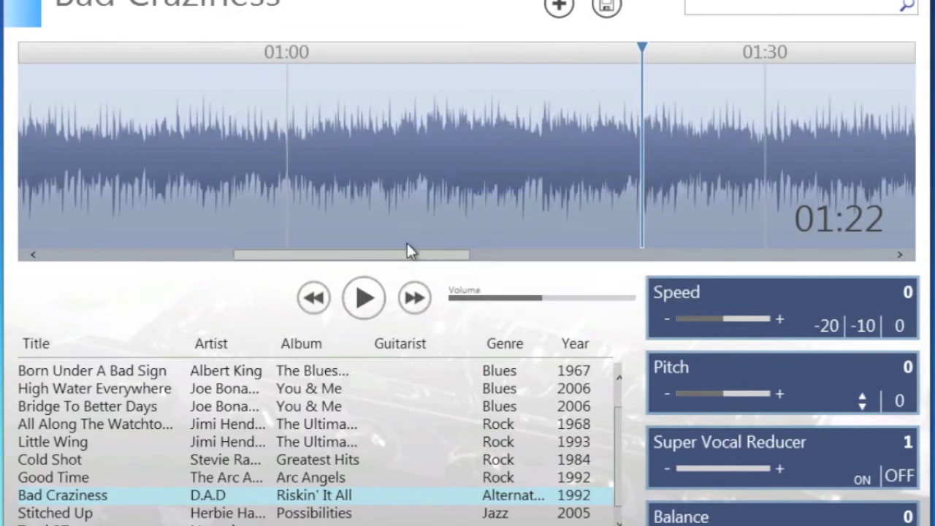
{"action": "left_click_drag", "start_coordinate": [383, 256], "coordinate": [424, 261]}
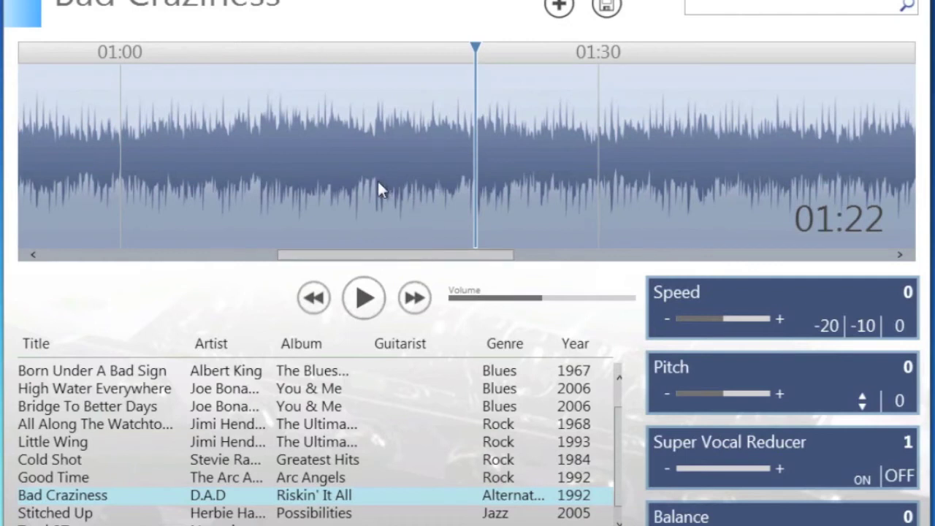
Turn on Auto Scroll and play Bad Craziness from about 01:22.
{"action": "right_click", "coordinate": [508, 149]}
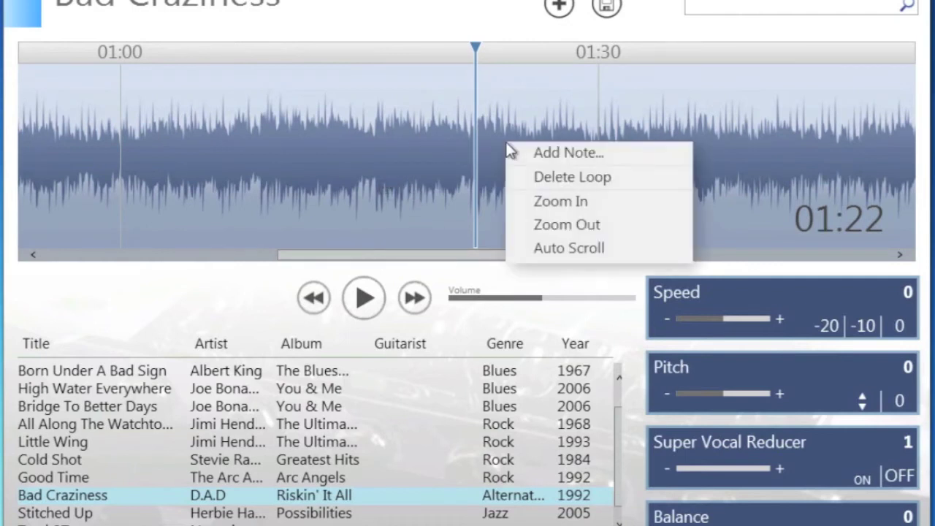
{"action": "left_click", "coordinate": [531, 251]}
{"action": "key", "text": "space"}
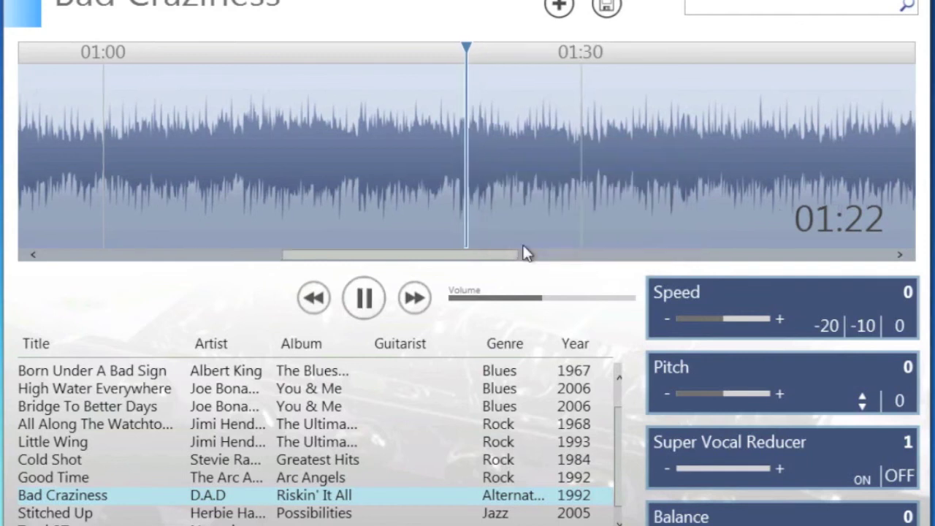